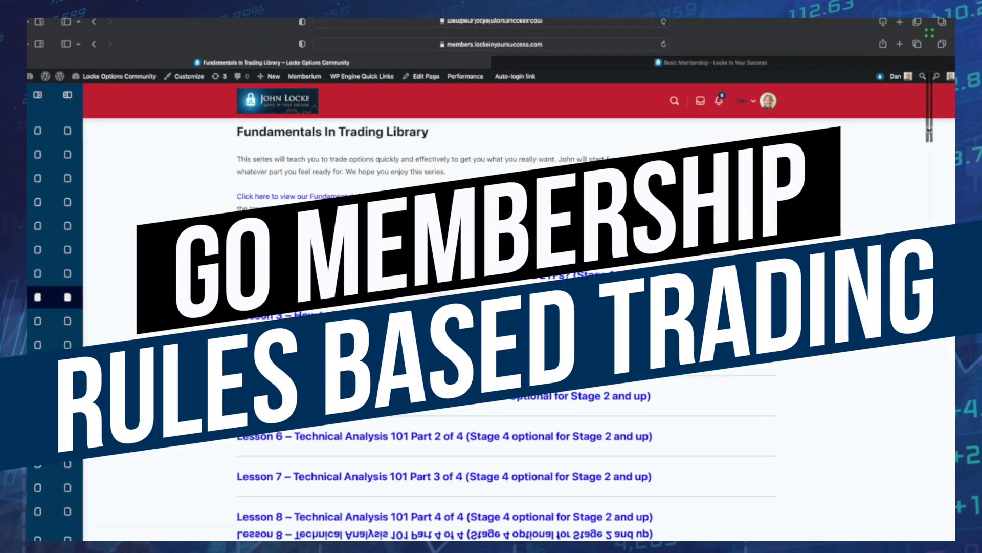
- Scroll down the GO Membership page in Safari
scroll(492, 307, "down", 5)
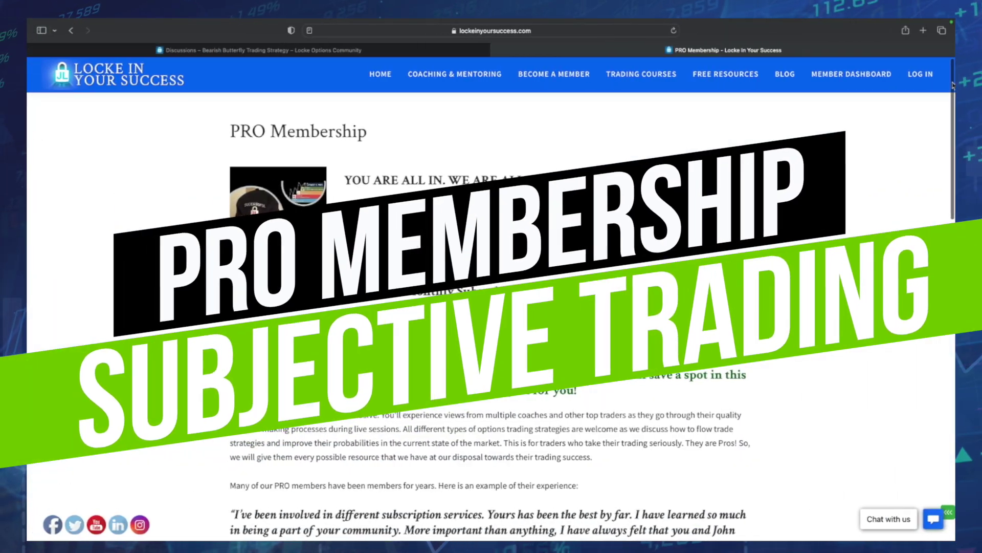
scroll(491, 307, "down", 5)
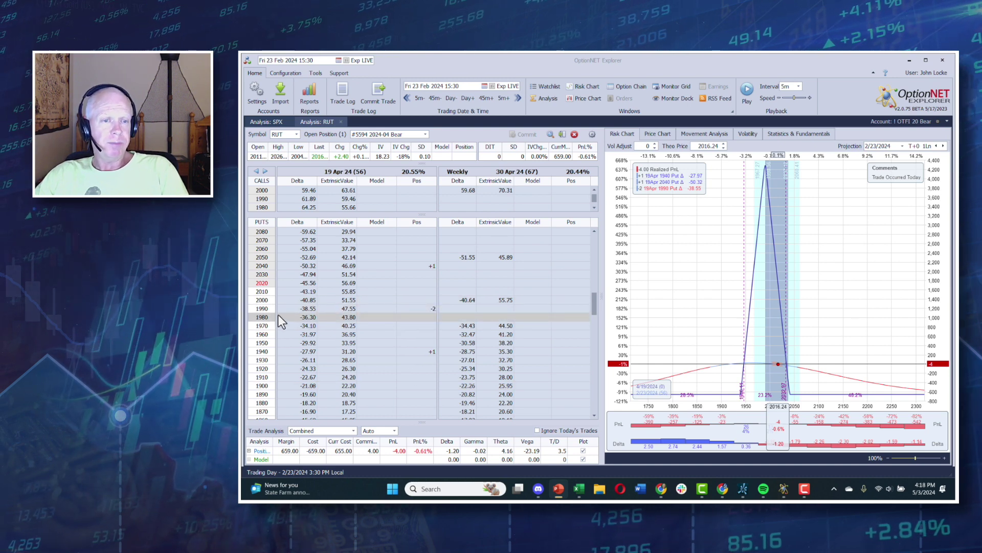
- Focus the OptionNET Explorer window showing the RUT 2024-04 Bear butterfly
left_click(263, 309)
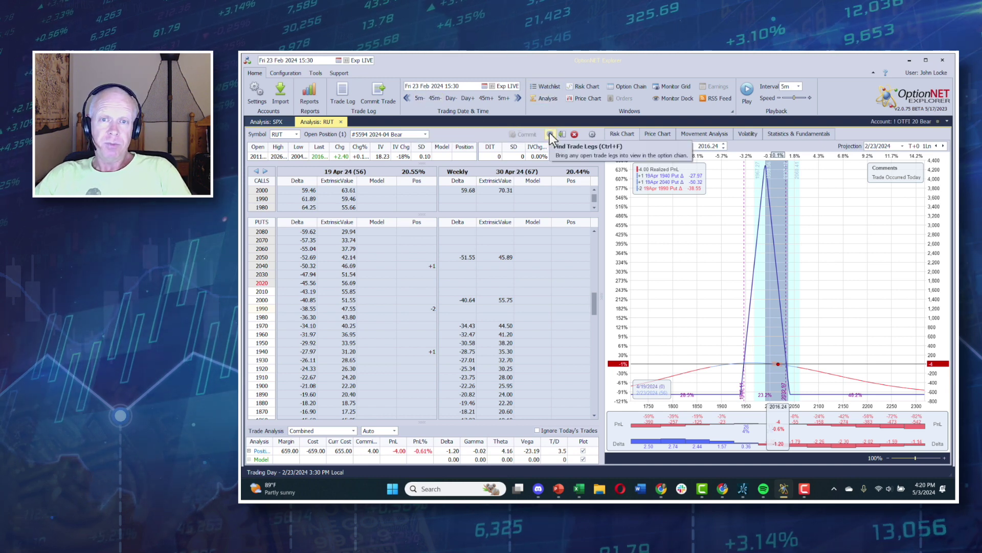
- Jump the backtest to the 27 Feb 2024 adjustment and glance at the RUT price chart
left_click(517, 98)
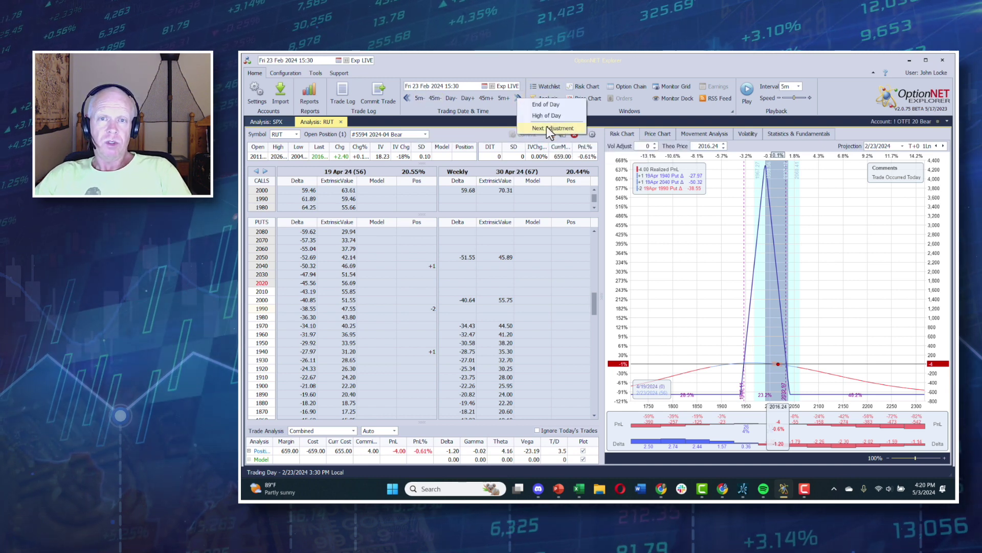
left_click(547, 127)
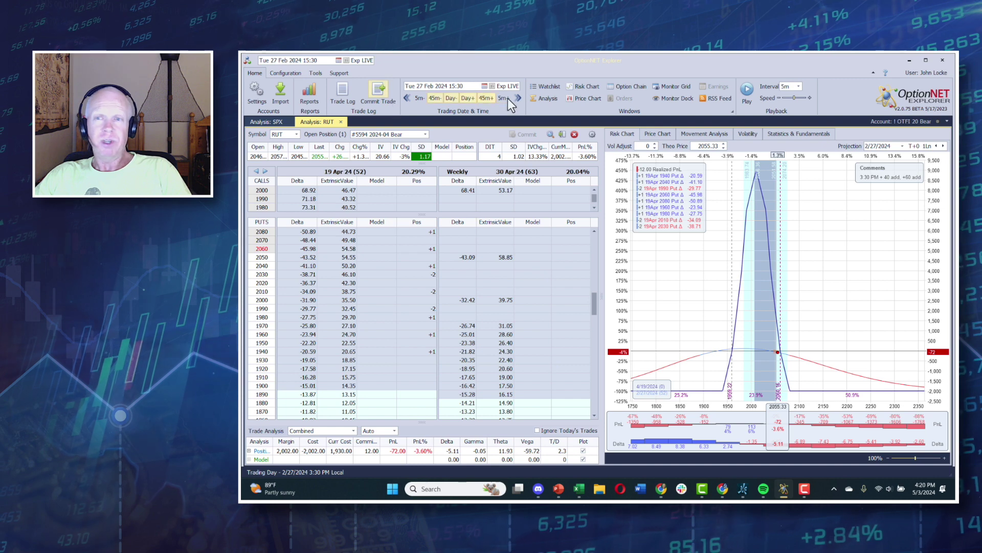
left_click(657, 134)
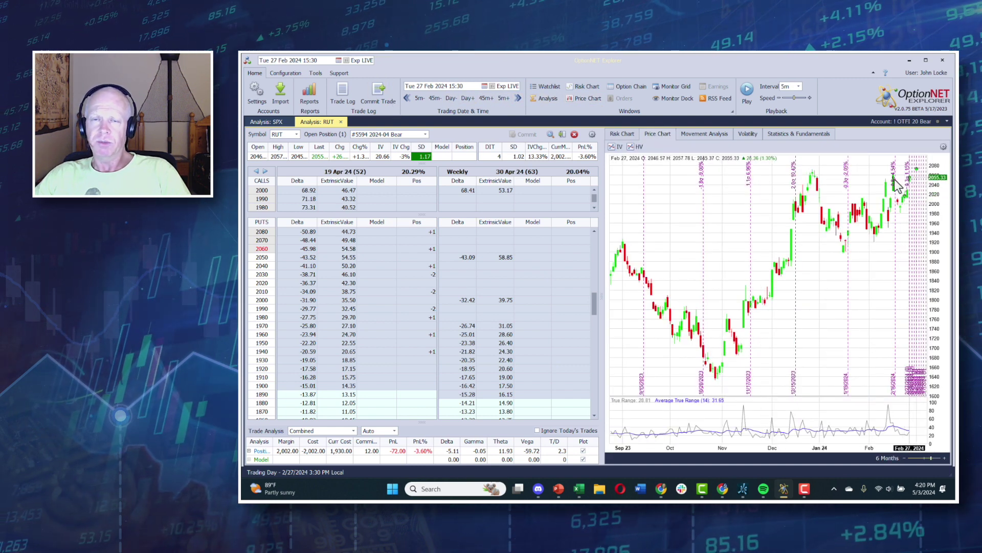
left_click(622, 134)
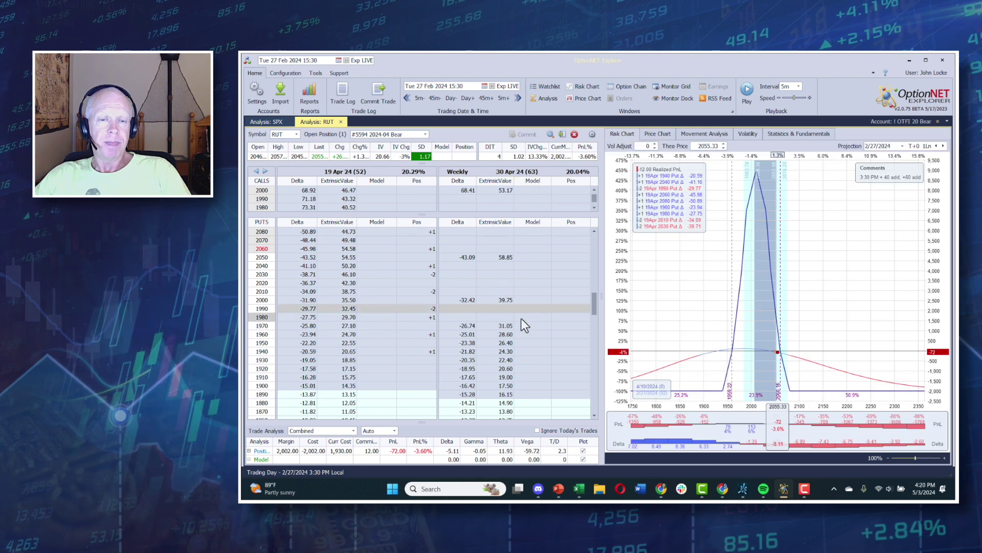
- Ignore today's trades and edit the Model cells for the 2030 and 2050 puts
left_click(537, 431)
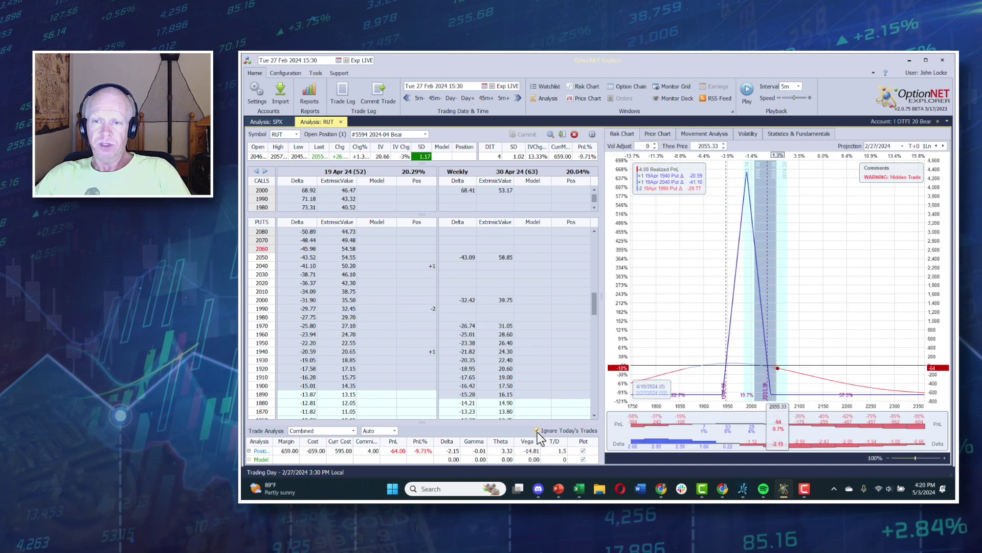
left_click(378, 277)
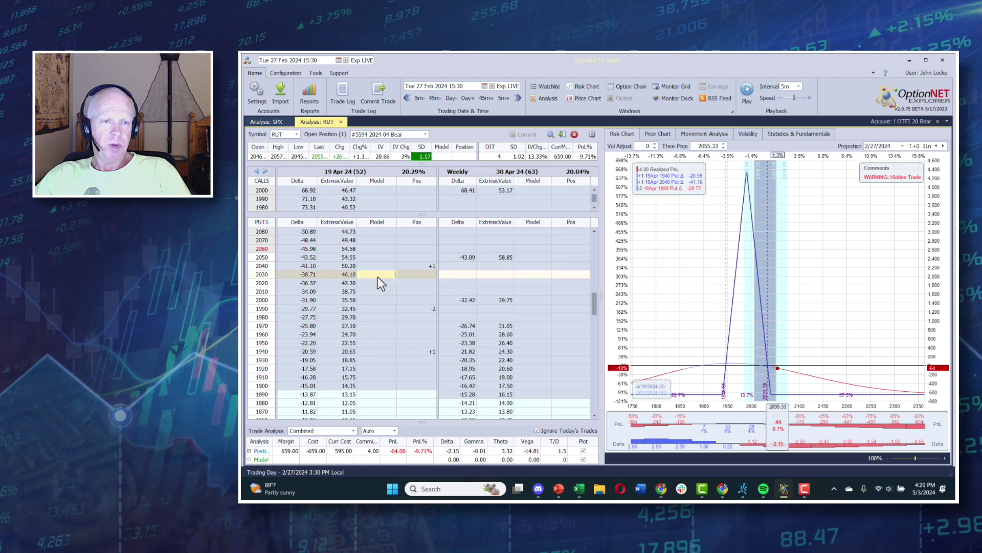
left_click(380, 259)
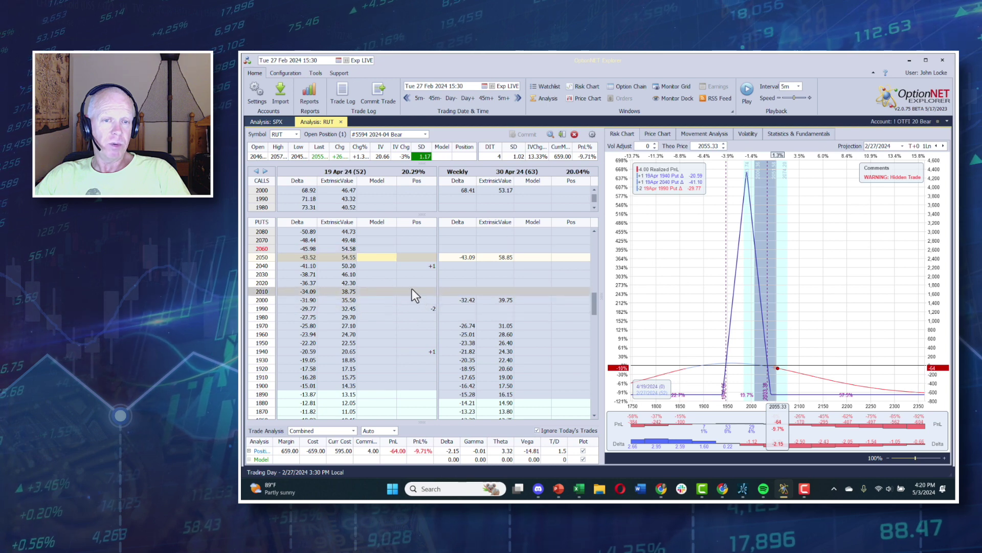
- Edit the 2010 and 2030 put Model cells and count today's trades, giving -72.00 PnL
left_click(377, 291)
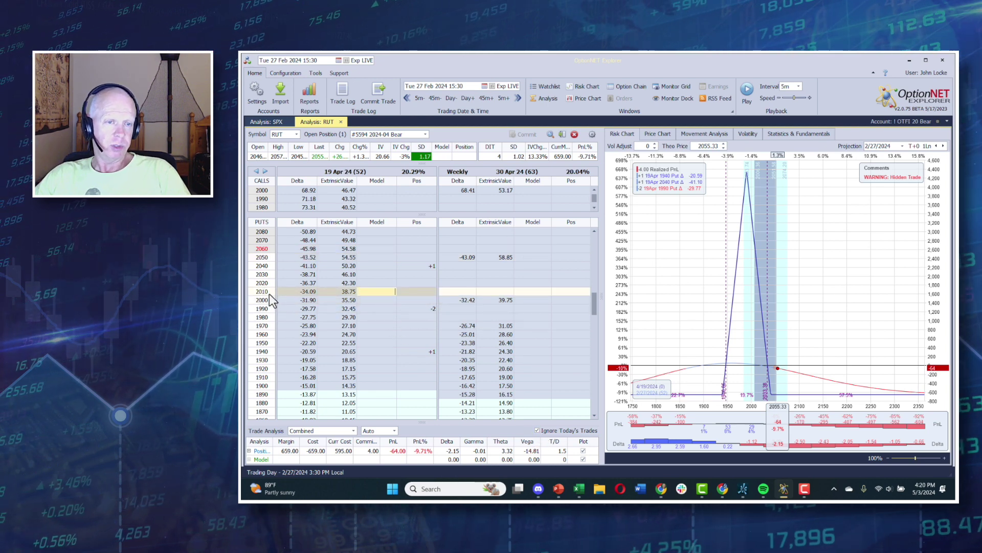
left_click(376, 274)
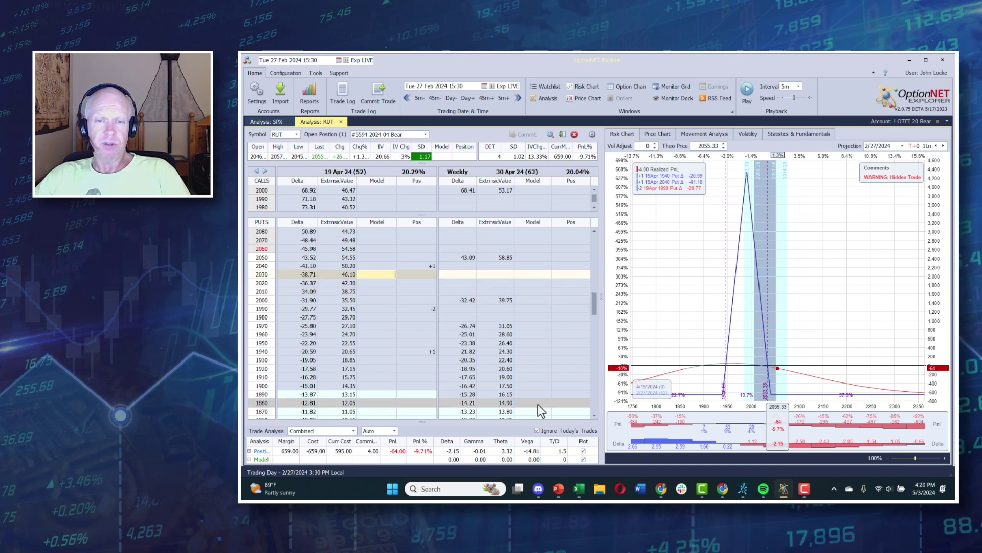
left_click(537, 431)
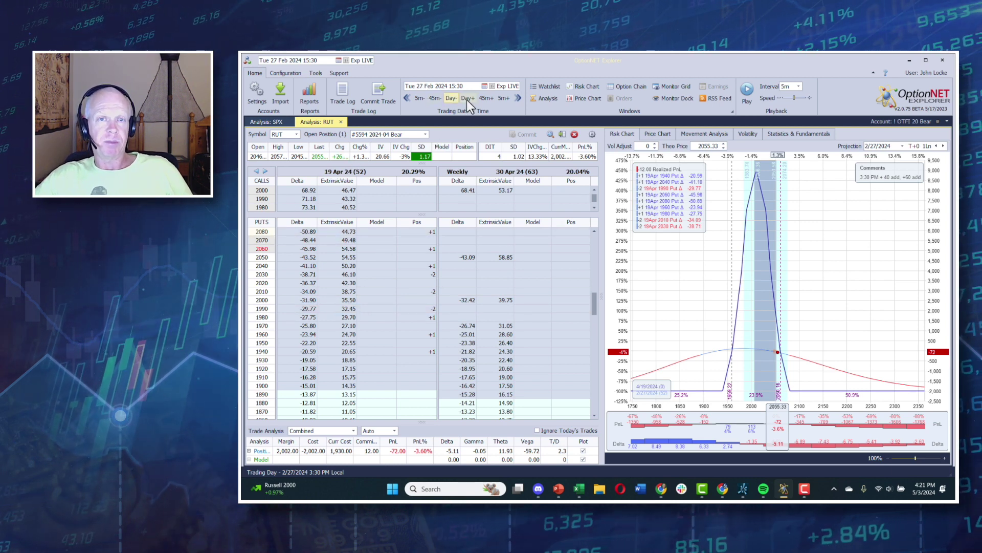
- Jump to the 1 Mar 2024 adjustment and edit the 1990 and 2010 put Model cells
left_click(517, 98)
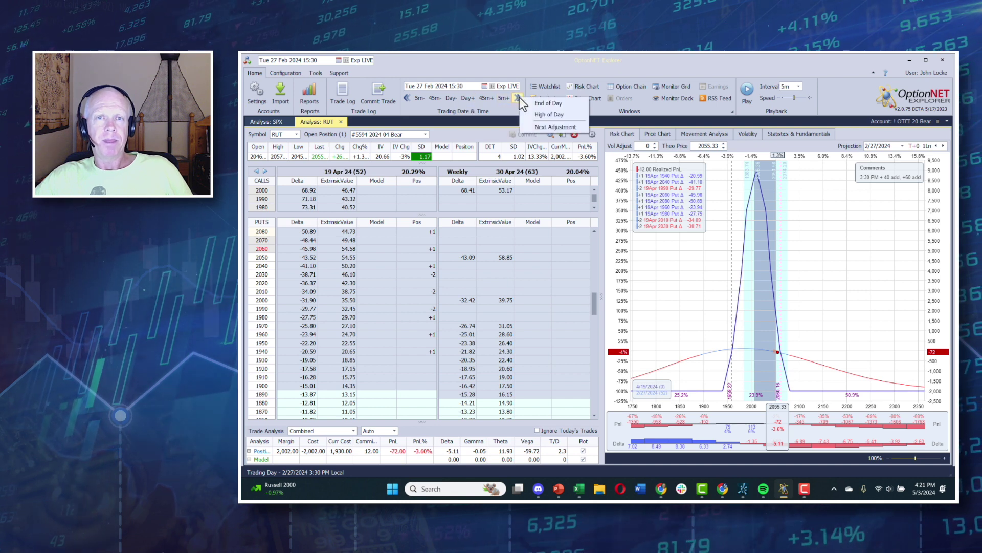
left_click(544, 127)
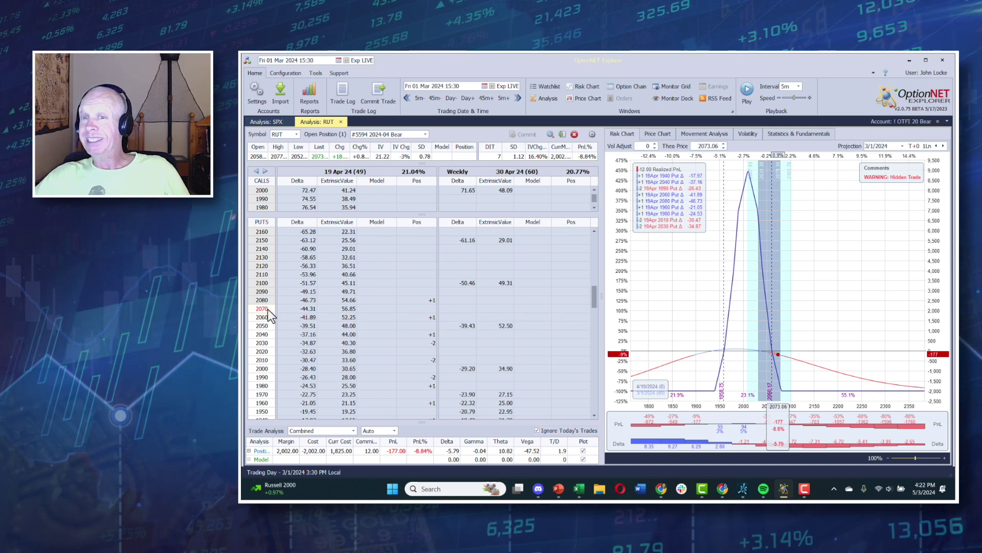
left_click(374, 377)
left_click(377, 359)
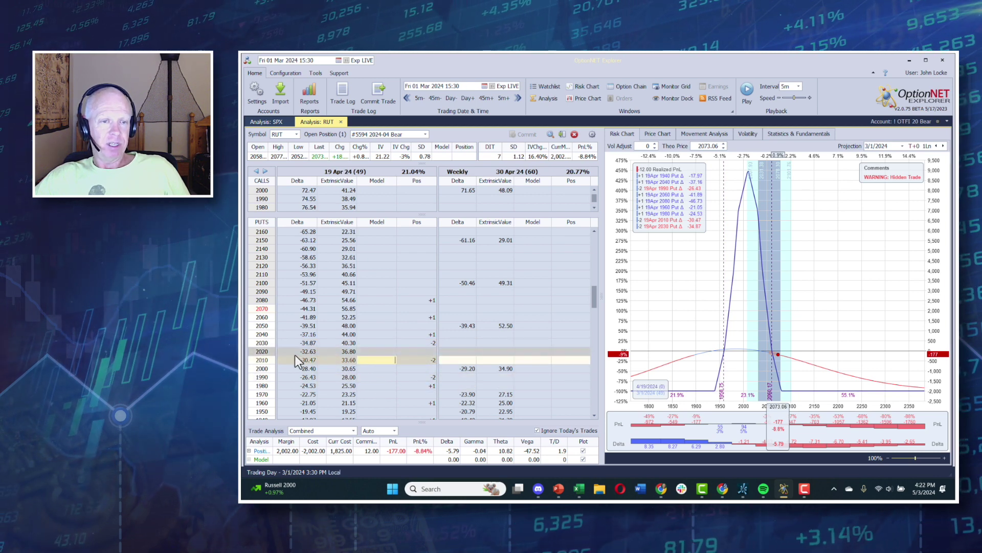
- Edit the 2050 and 2070 put Model cells and include today's trades, reaching -193.00 PnL
left_click(385, 327)
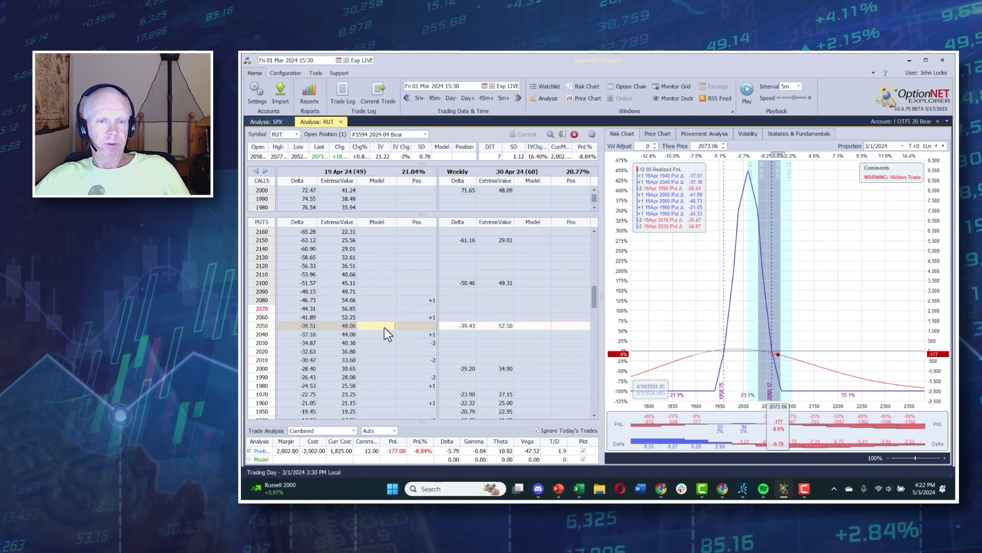
left_click(383, 310)
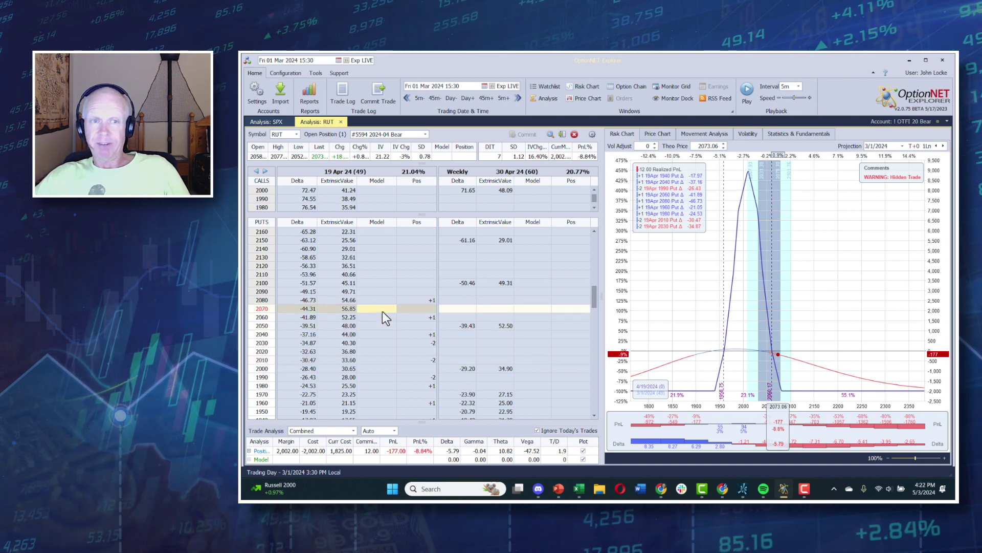
left_click(537, 431)
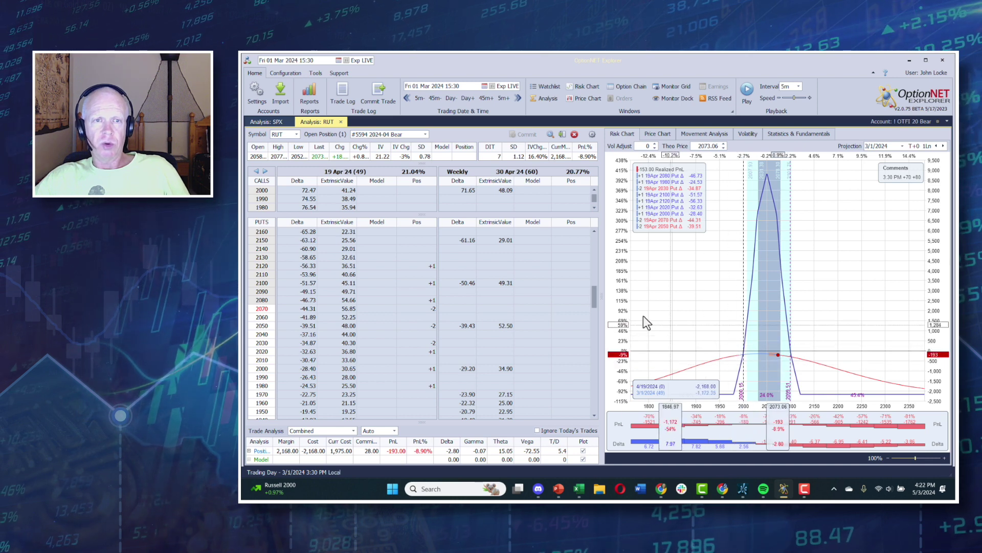
left_click(659, 134)
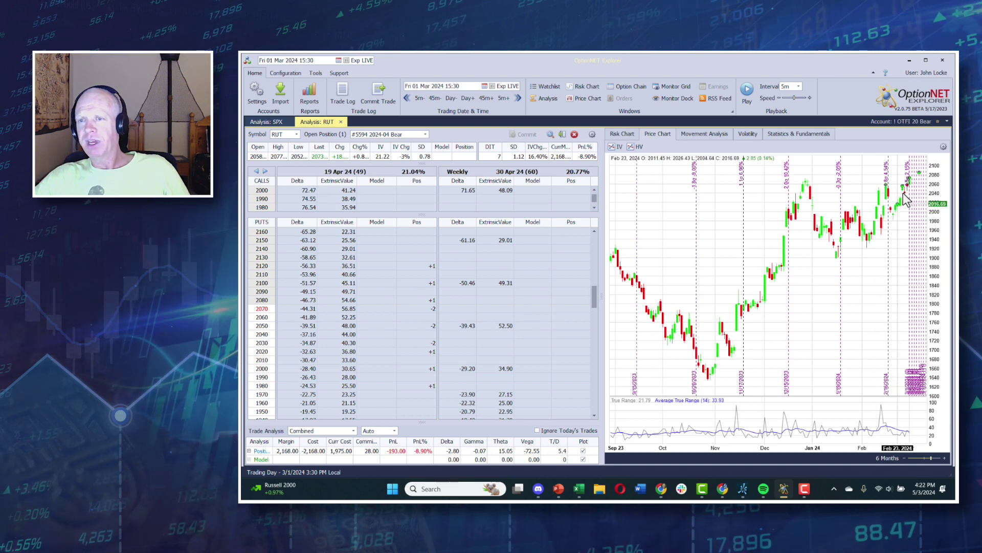
- Back on the Risk Chart, advance the backtest to the 7 Mar 2024 adjustment
left_click(619, 133)
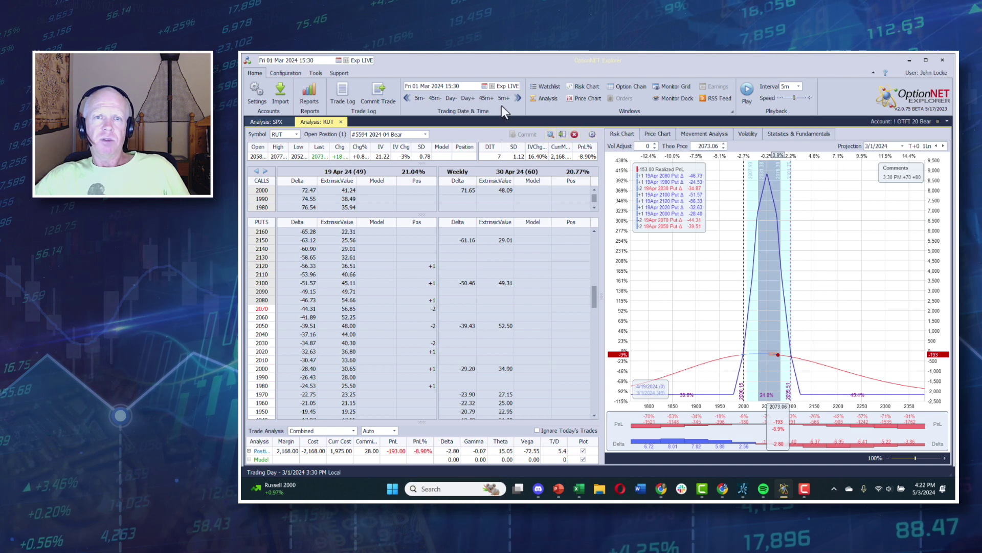
left_click(517, 97)
left_click(545, 127)
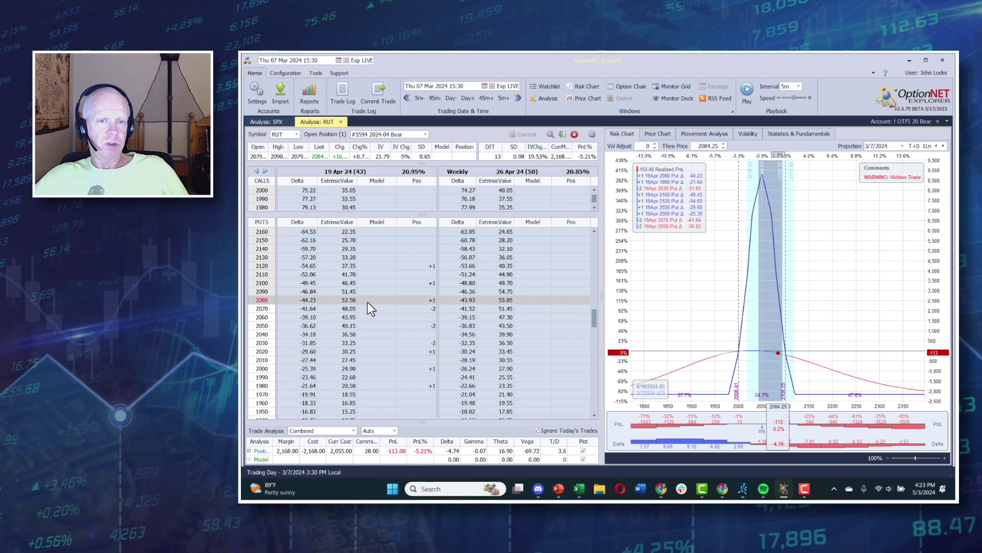
left_click(387, 343)
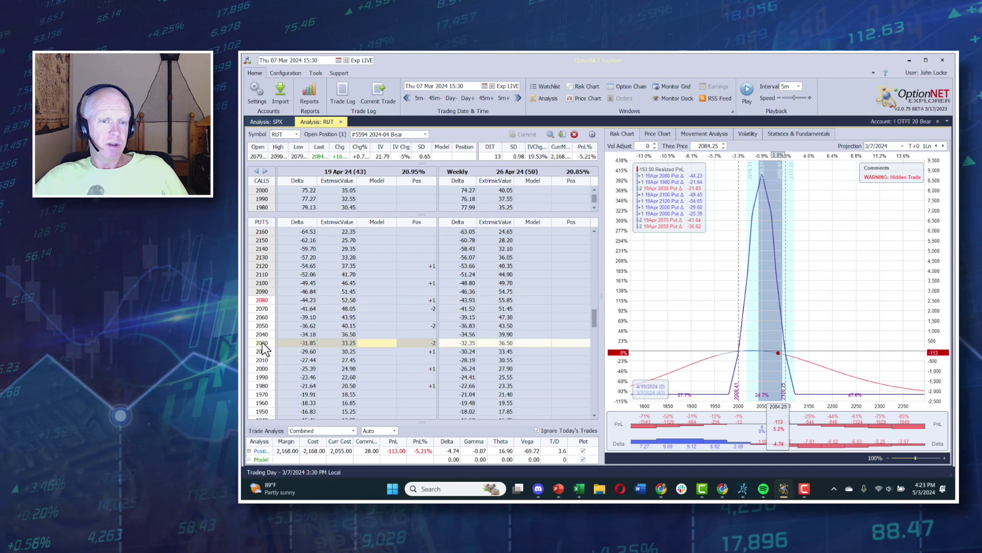
- Edit the 2030 and 2090 put Model cells and count today's trades, giving -121.00 PnL
left_click(295, 342)
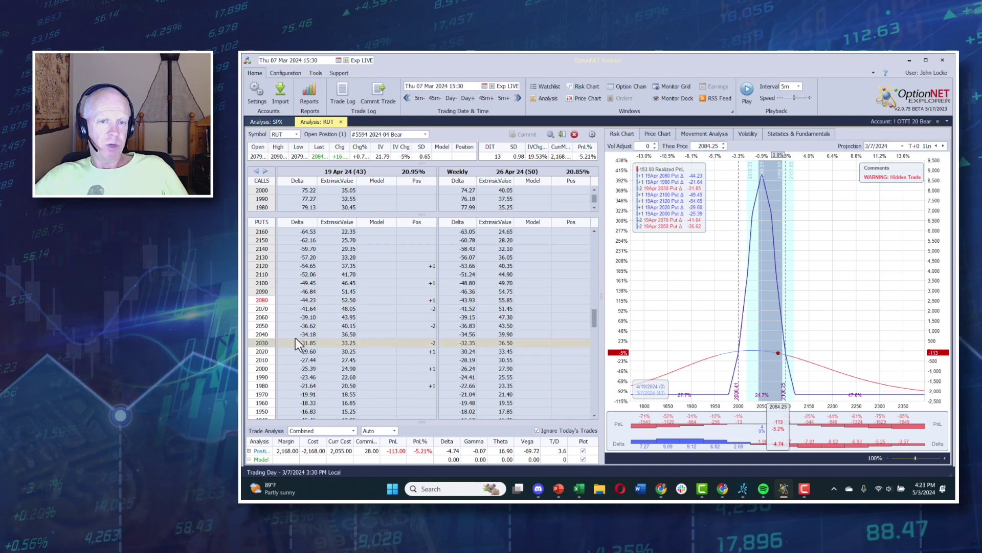
left_click(374, 292)
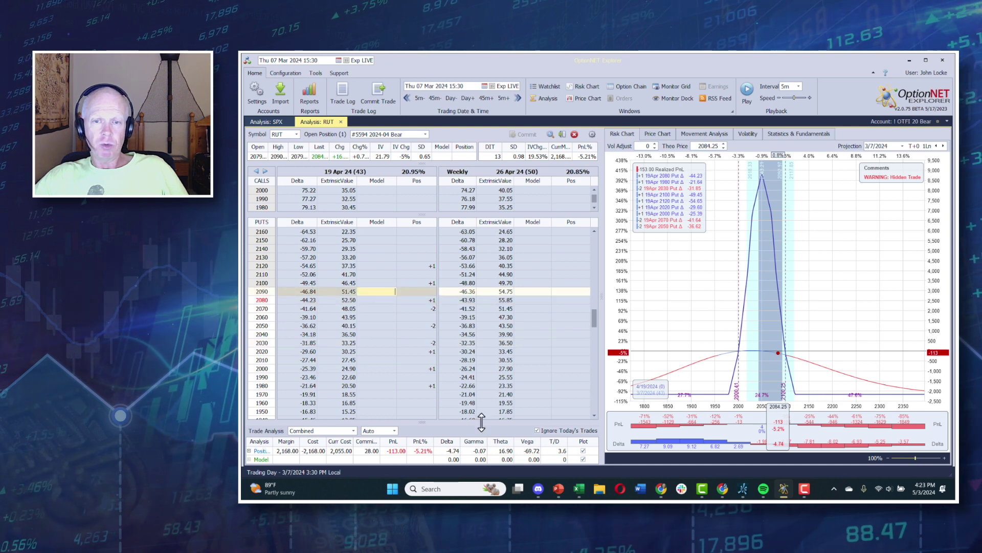
left_click(537, 431)
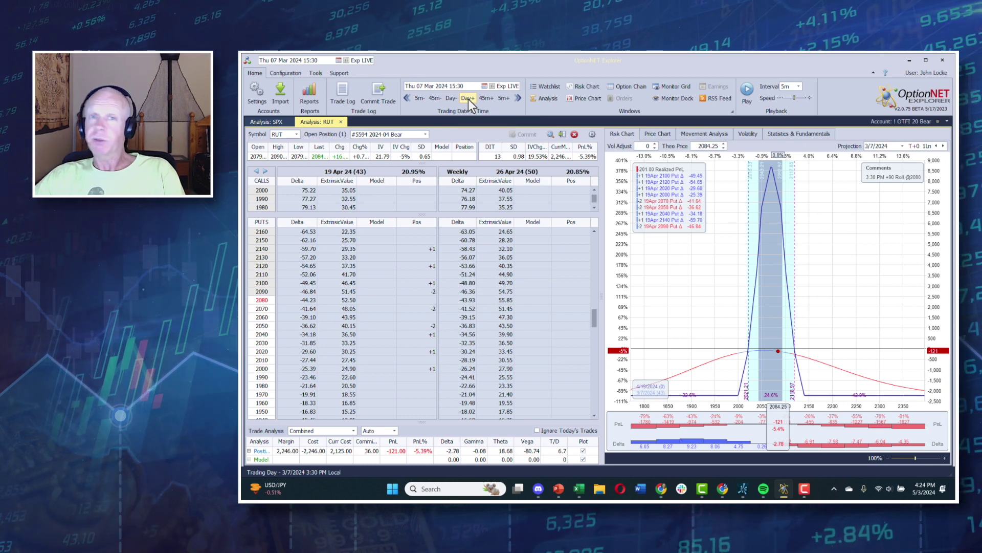
- Step forward to 14 Mar 2024 (134.00 PnL) and review the RUT price chart
left_click(469, 100)
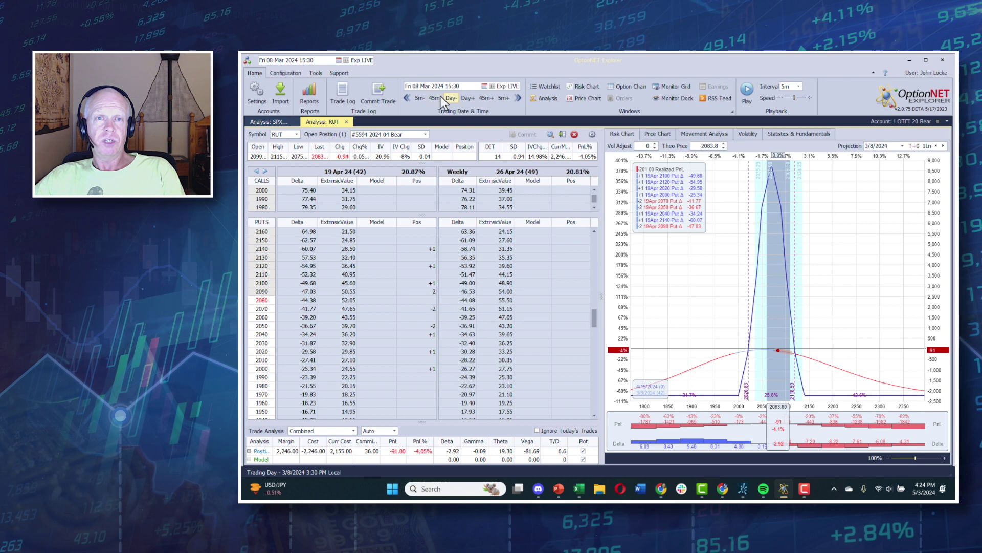
left_click(537, 430)
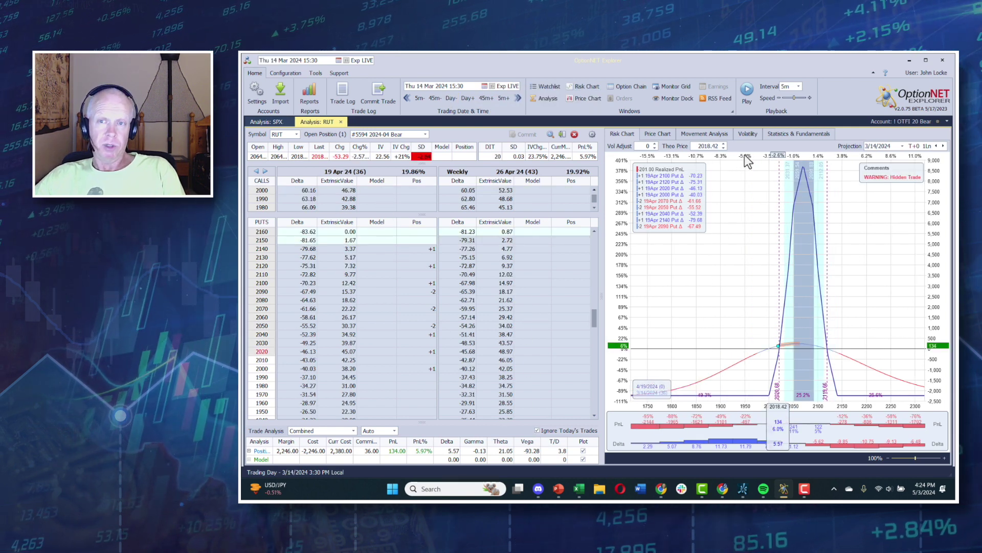
left_click(664, 136)
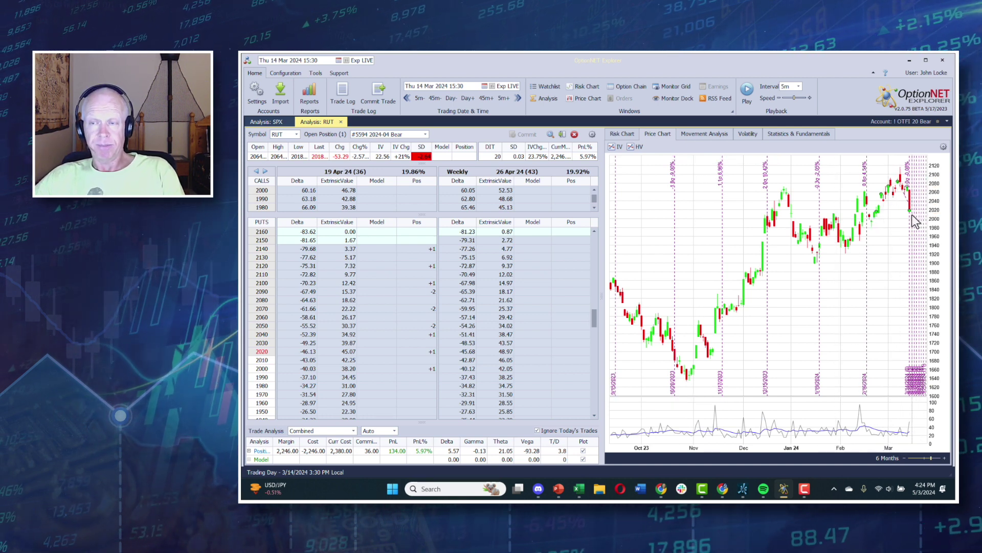
mouse_move(911, 214)
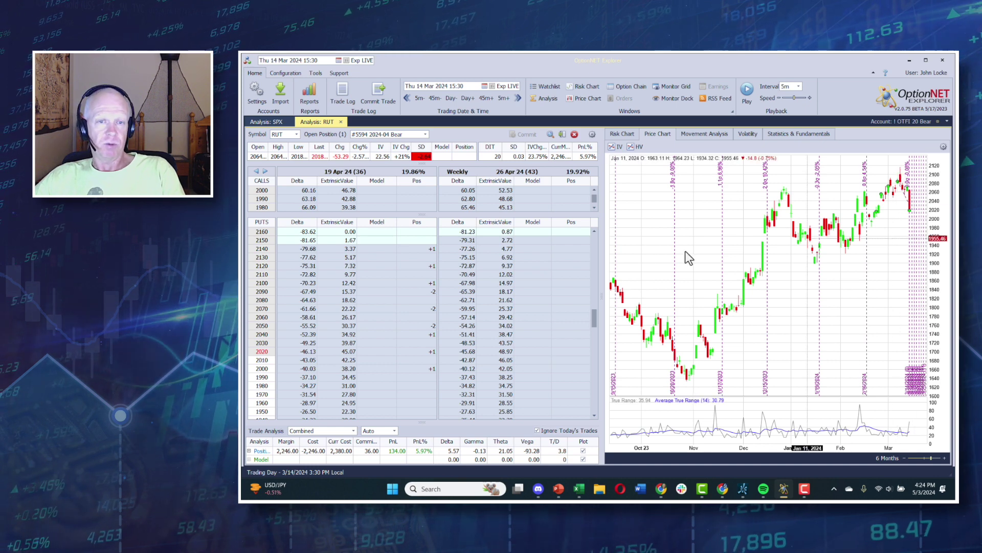
left_click(624, 132)
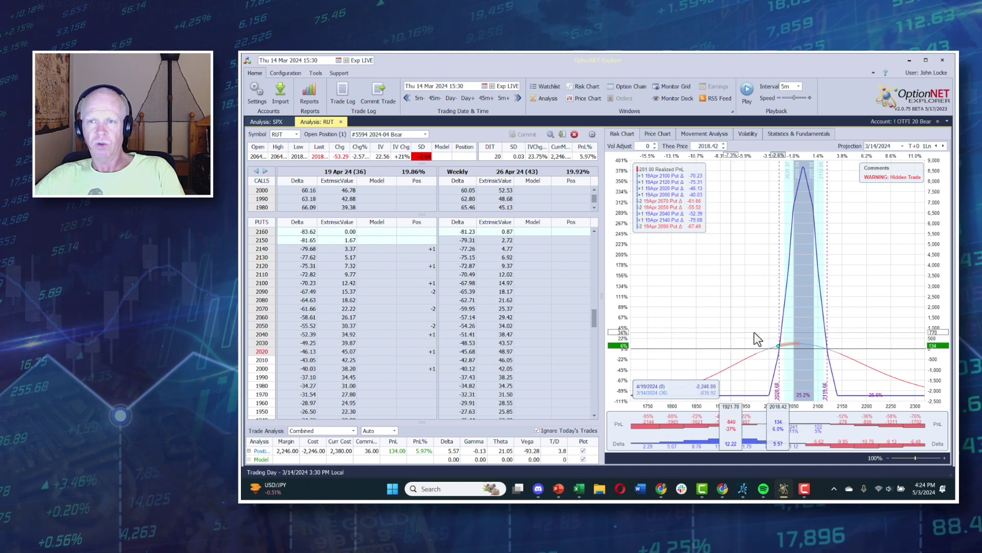
left_click_drag(784, 332, 741, 342)
scroll(863, 357, "up", 5)
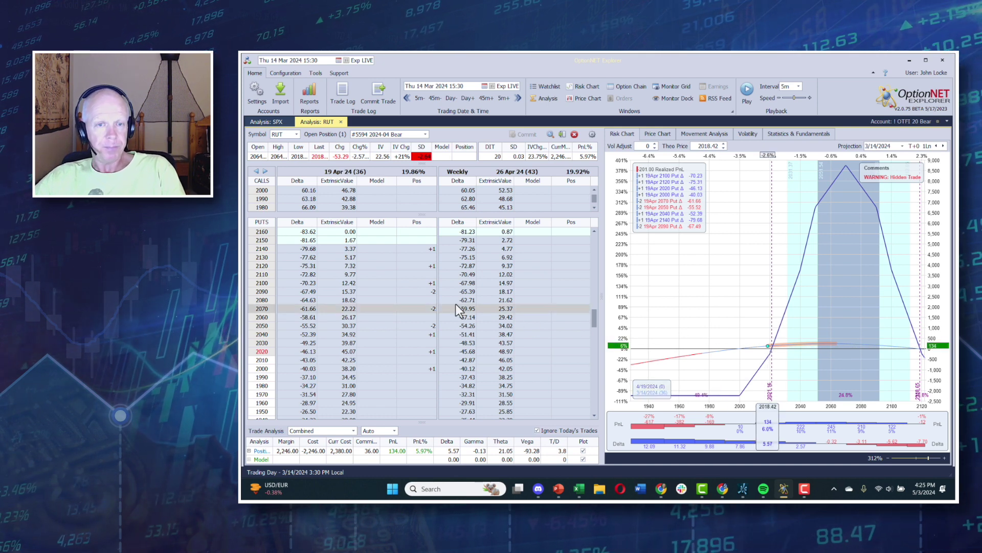
left_click(372, 292)
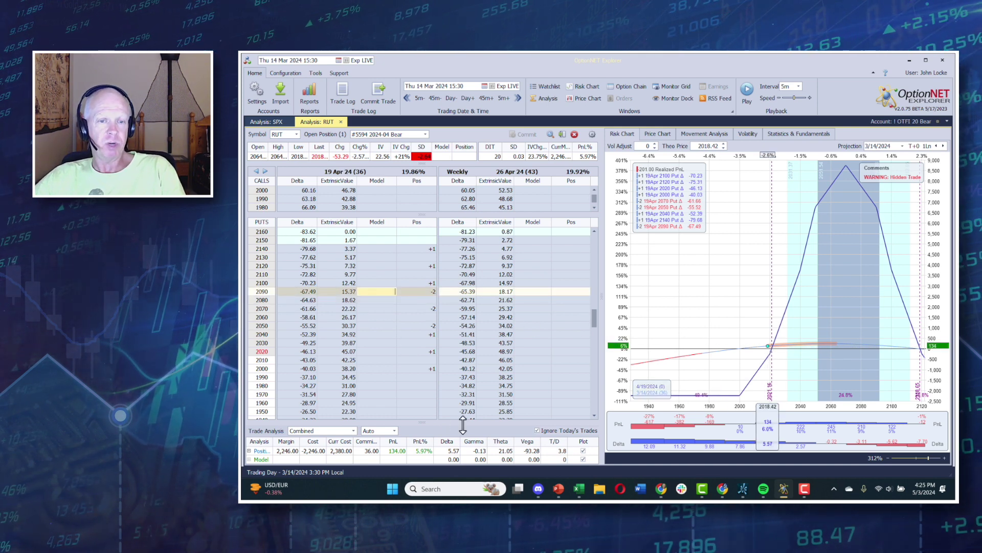
left_click(537, 431)
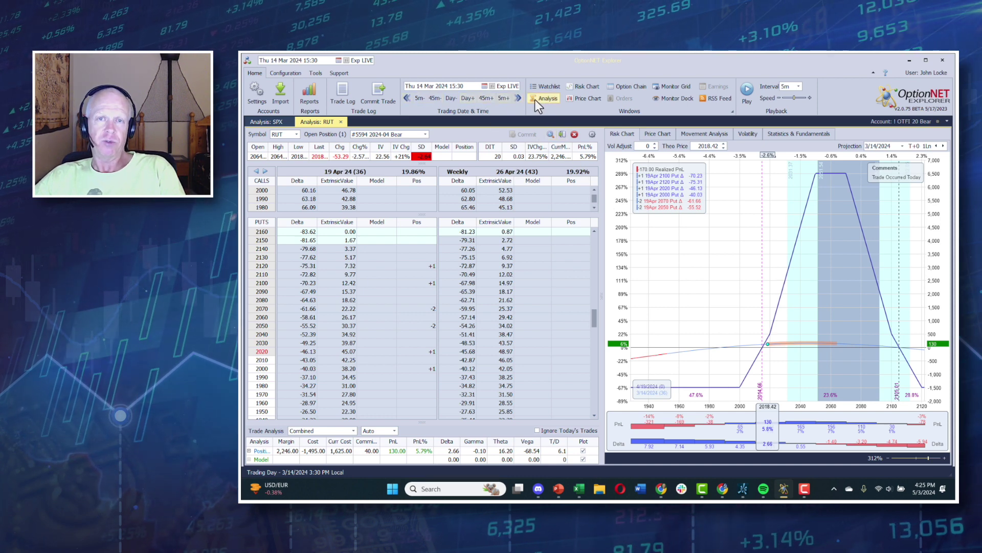
- Jump the trading date forward to Wed 27 Mar 2024, showing 425.00 PnL (18.92%)
left_click(514, 97)
left_click(542, 115)
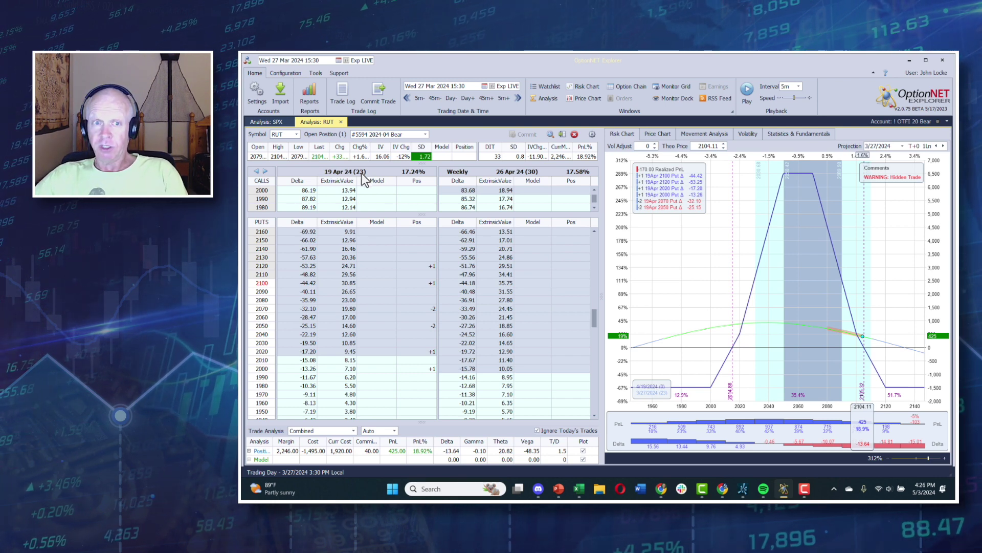
- Page the option chain's expirations forward to bring up 10 May and 17 May
left_click(265, 172)
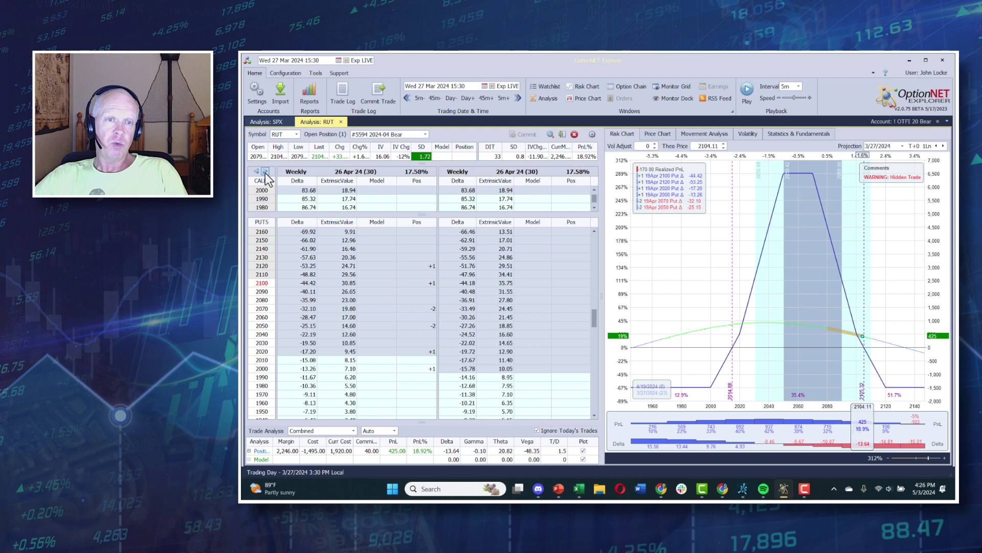
left_click(265, 172)
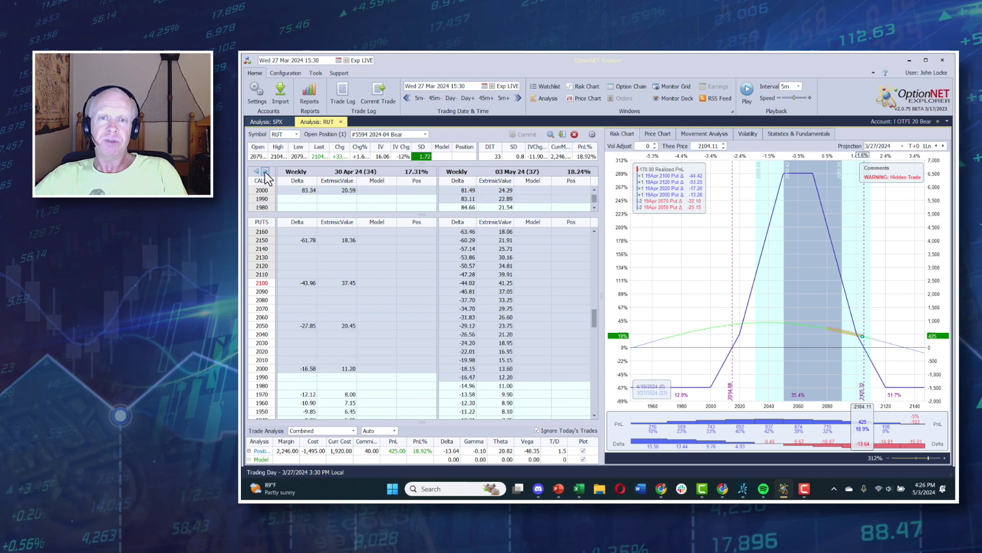
left_click(265, 172)
left_click(265, 173)
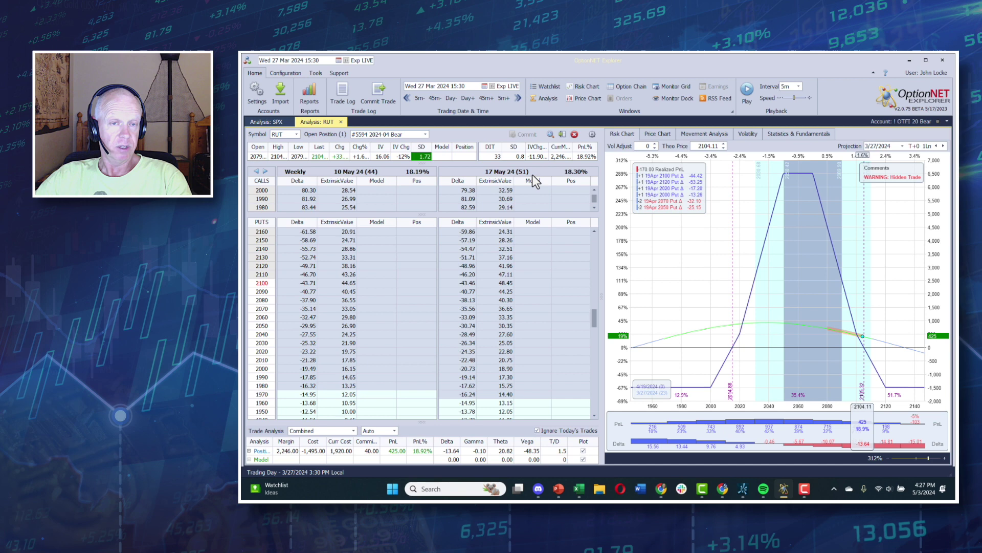
left_click(483, 87)
- Set the date to 22 Mar, show the position's expirations, then advance one day to Mon 25 Mar
left_click(482, 156)
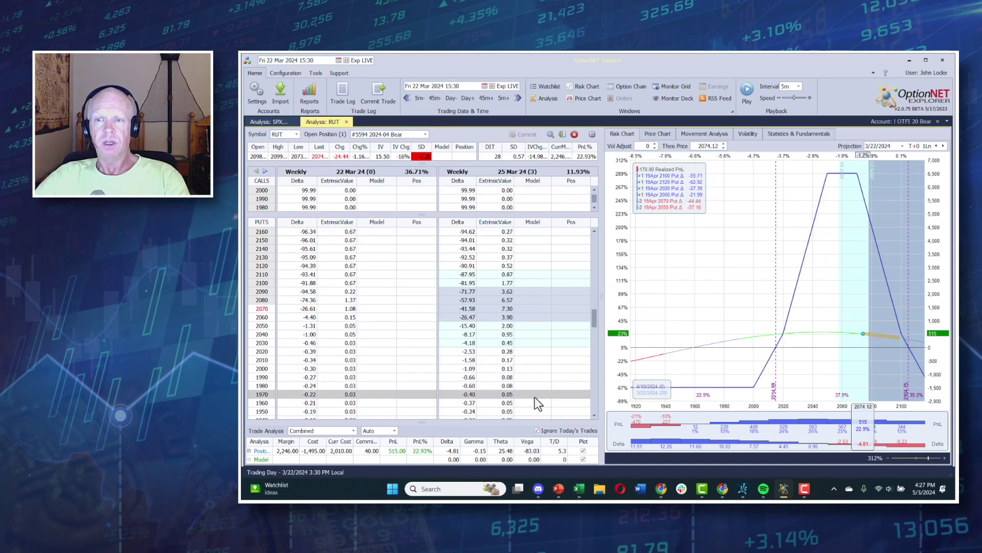
left_click_drag(831, 348, 775, 337)
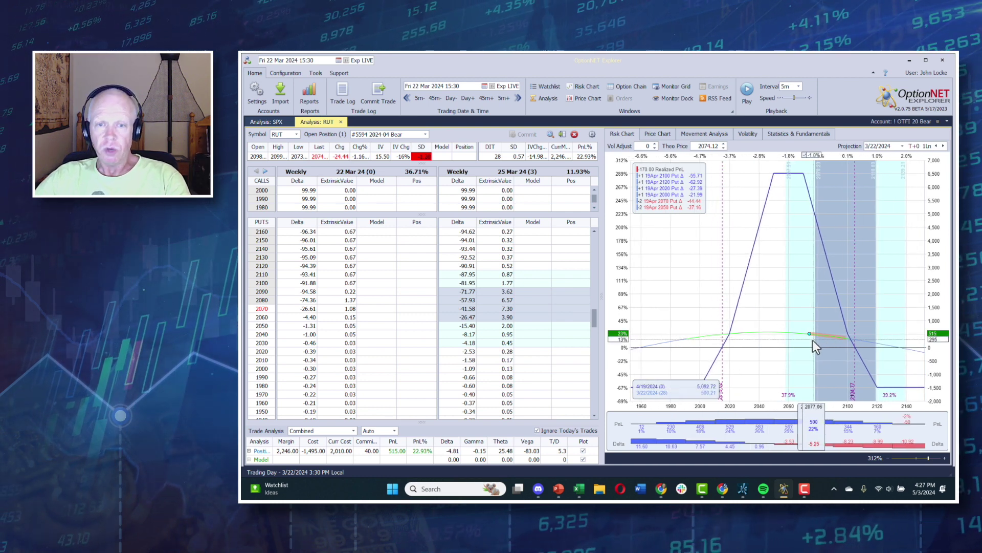
left_click(554, 136)
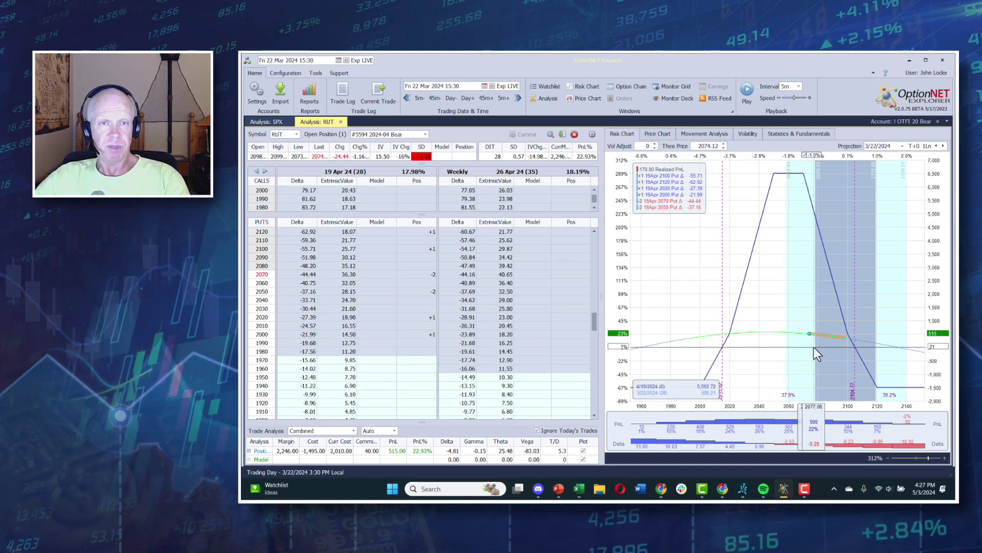
left_click(467, 98)
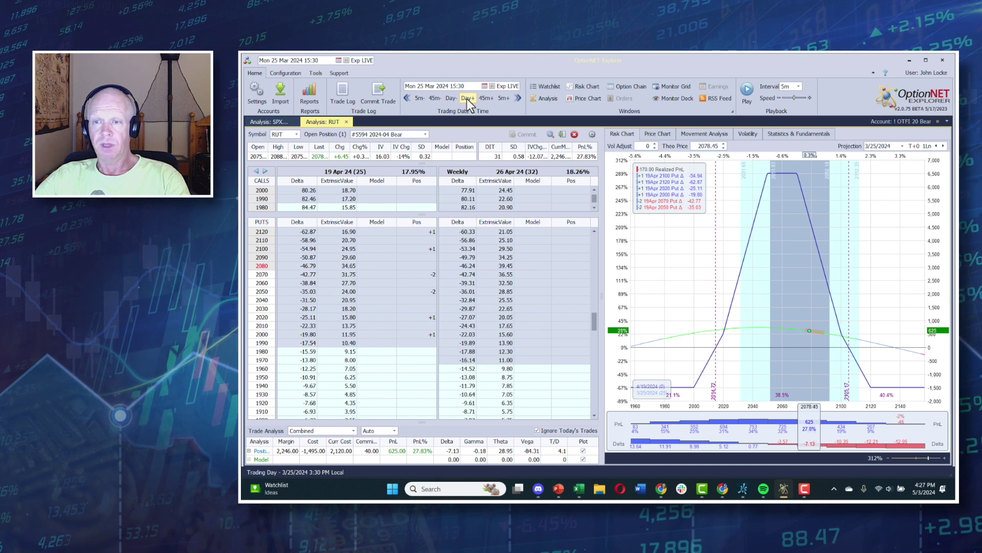
- Advance the backtest two days, through 26 Mar to Wed 27 Mar
left_click(466, 99)
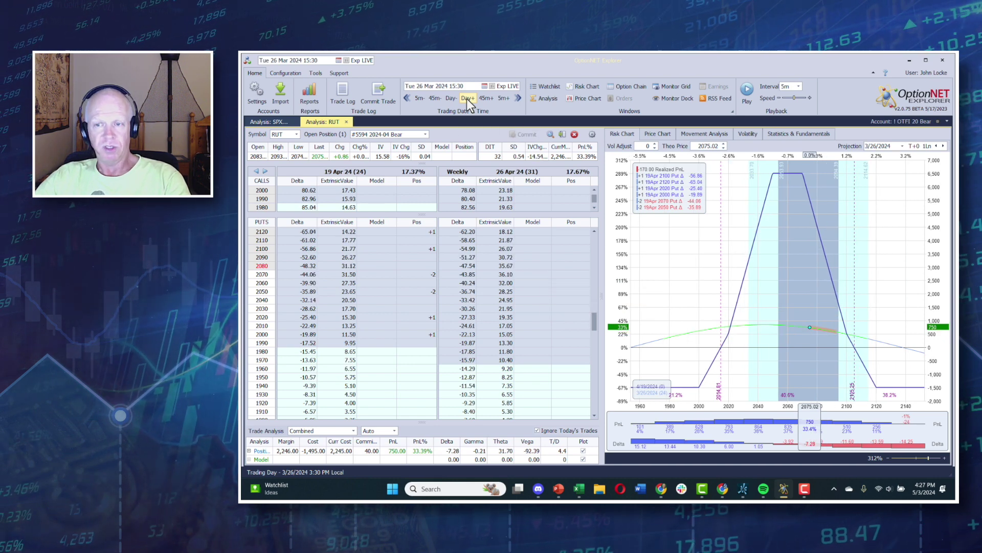
mouse_move(810, 327)
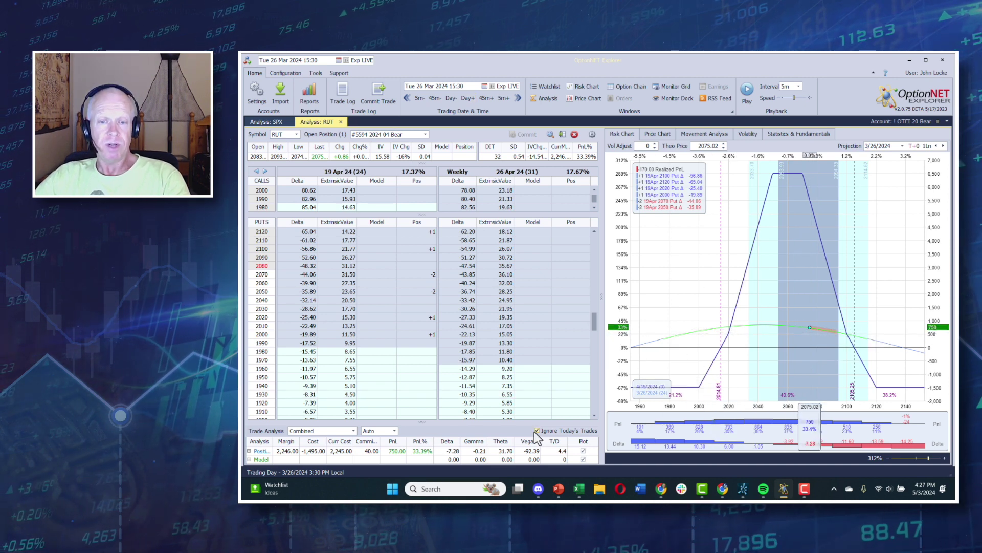
left_click(467, 98)
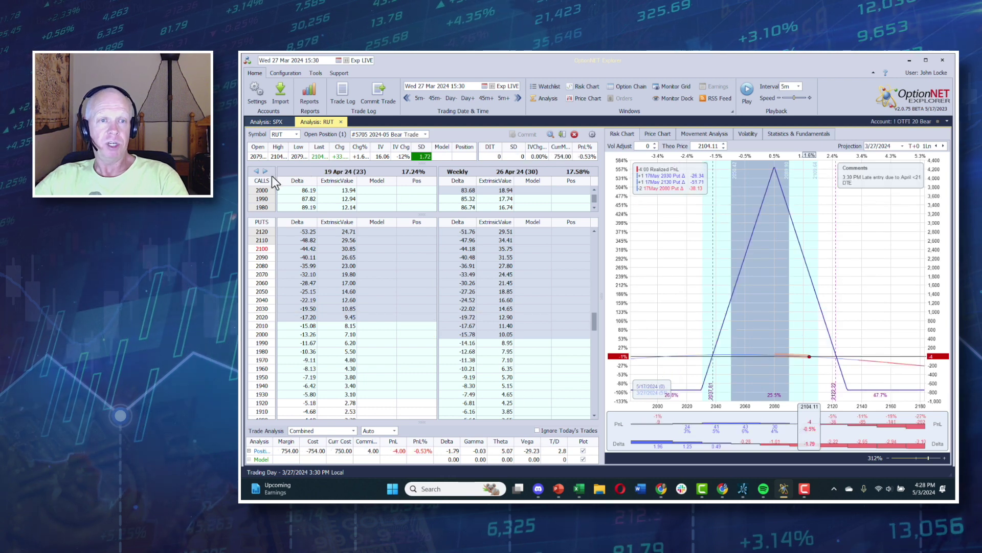
- Switch the chain to the 17 May and 31 May expirations and exclude today's trades from analysis
left_click(257, 171)
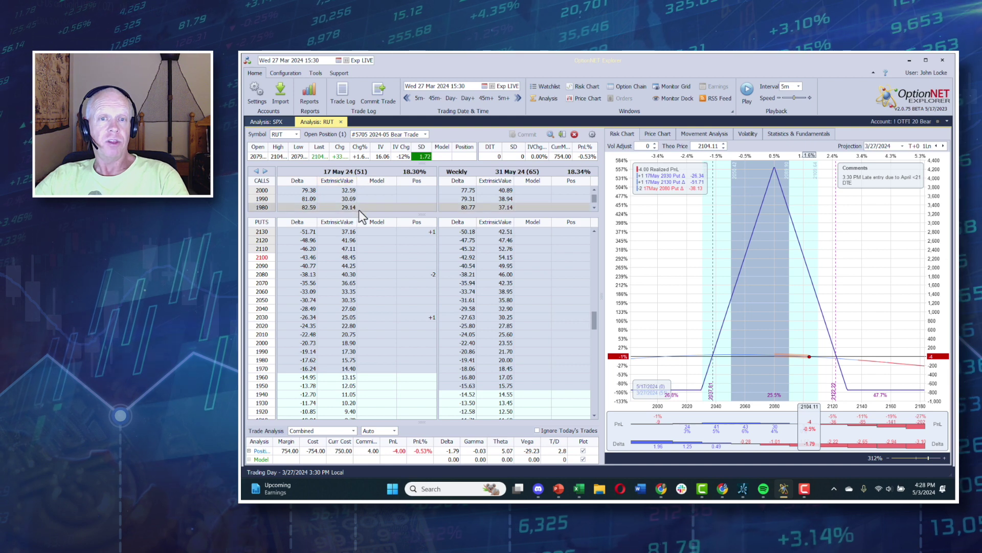
scroll(393, 321, "up", 1)
scroll(393, 327, "up", 2)
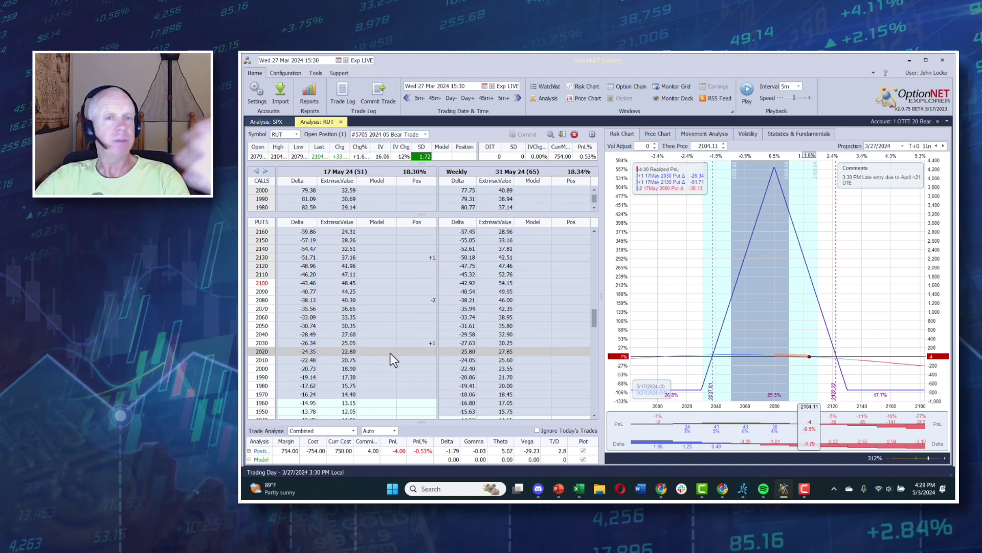
left_click(537, 430)
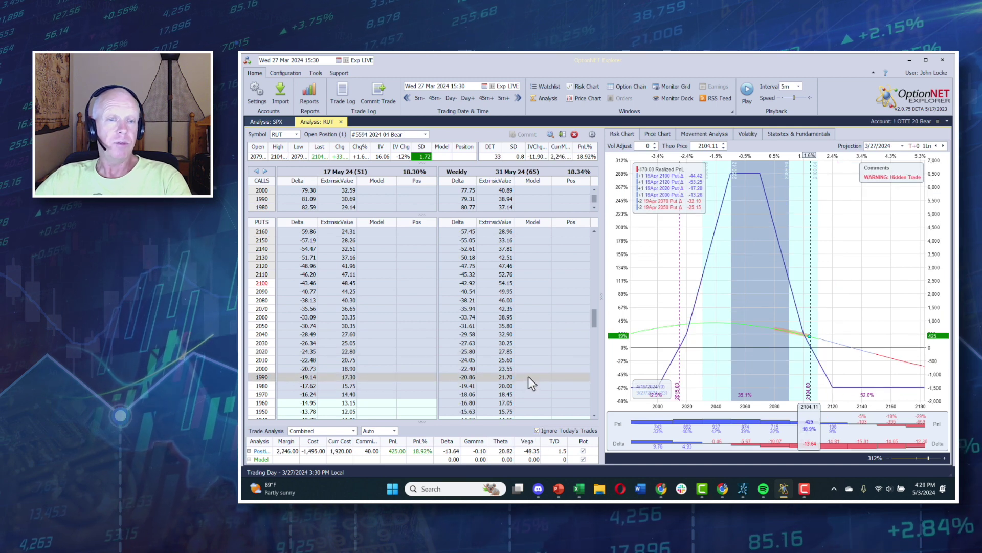